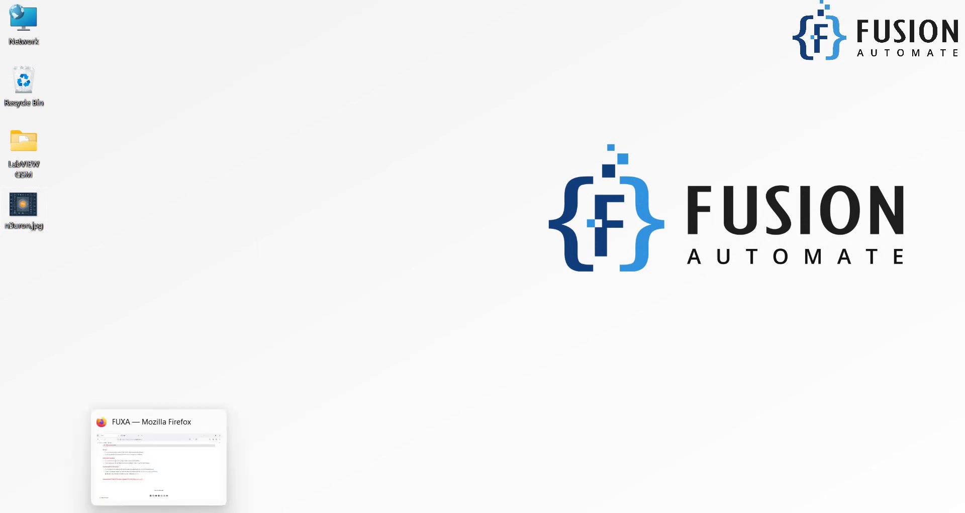
- Bring up the FUXA course page in Firefox and view the topic on connecting to an OPCUA server
left_click(158, 460)
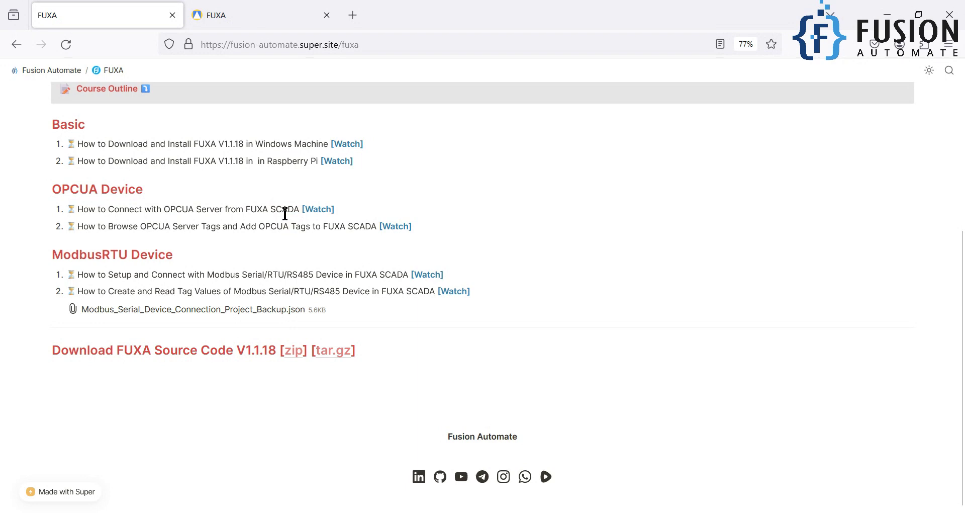
double_click(261, 212)
left_click(204, 211)
- Search the installed apps for the Prosys OPC UA Simulation Server and launch it
key("super")
type("po")
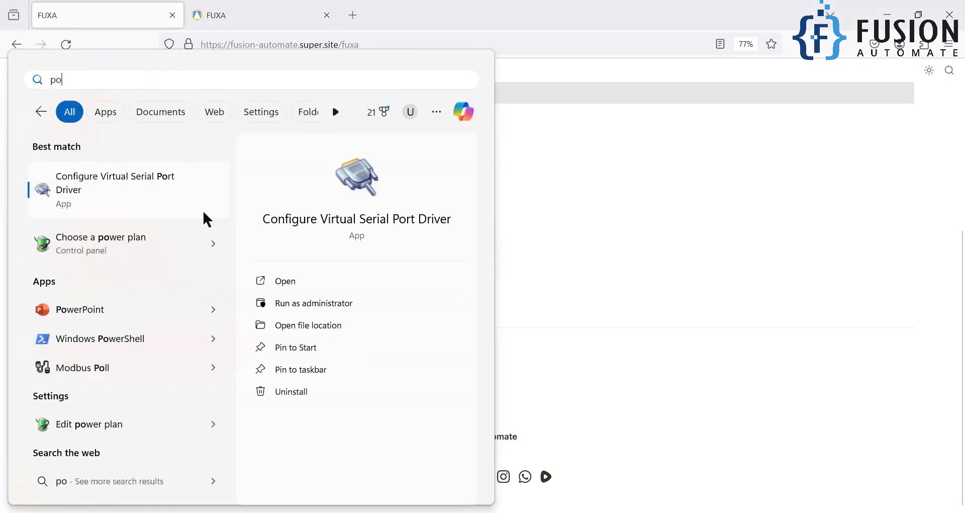
key("BackSpace")
type("r")
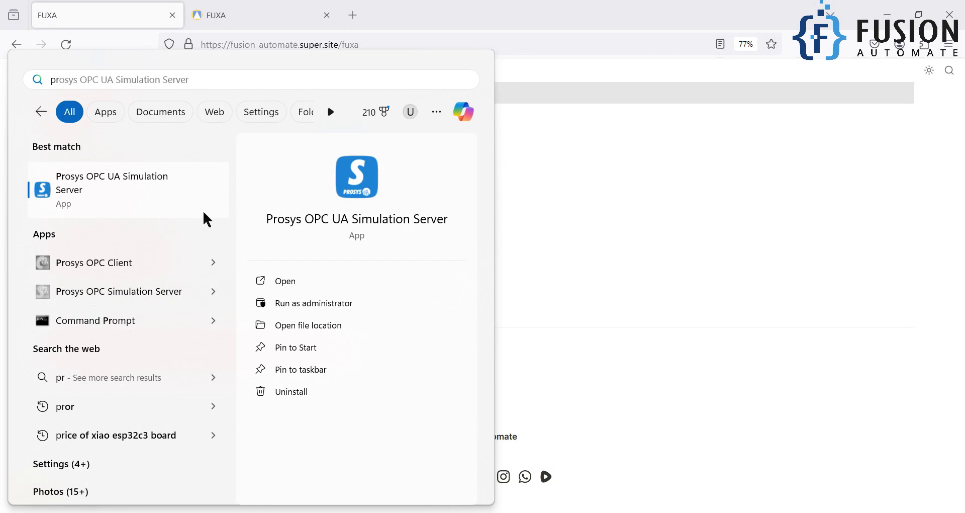
key("BackSpace")
key("BackSpace")
key("Escape")
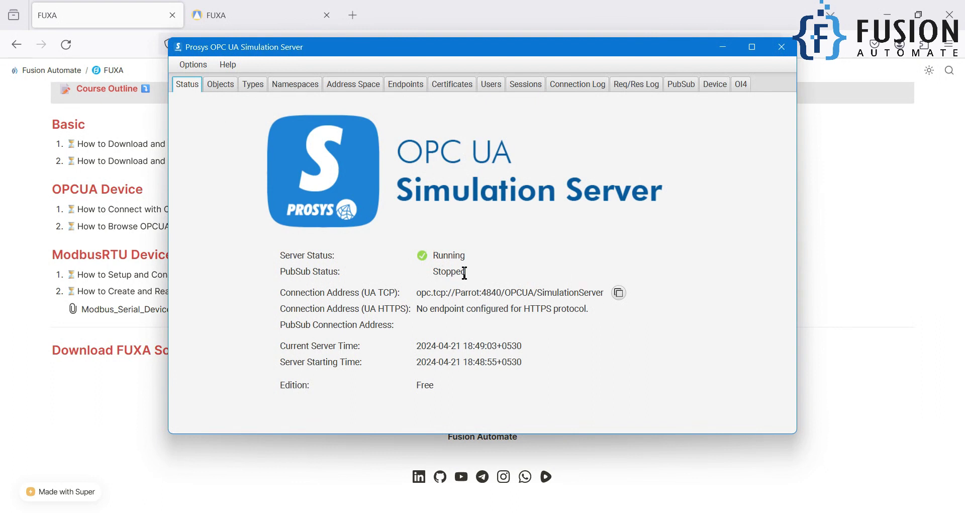
- Switch to the FUXA editor in Firefox and open the project's Connections setup
left_click(62, 397)
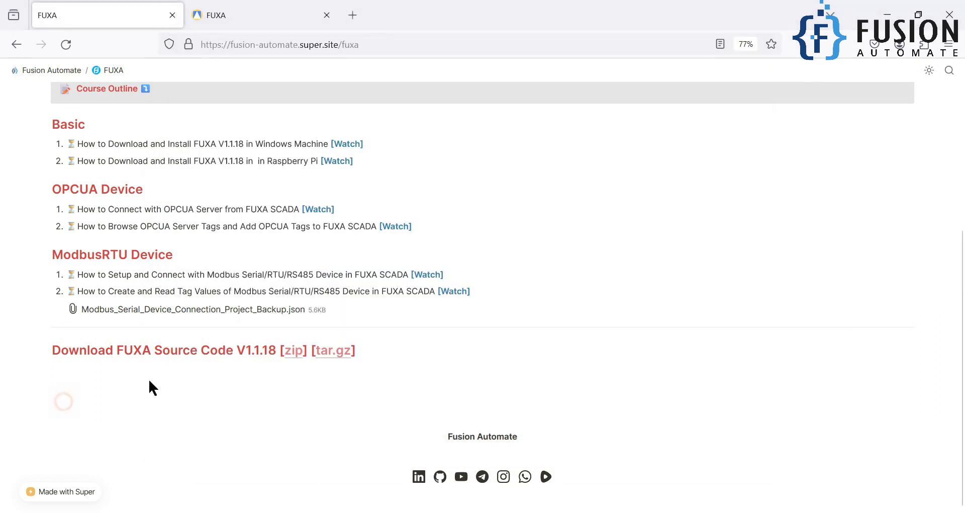
left_click(215, 19)
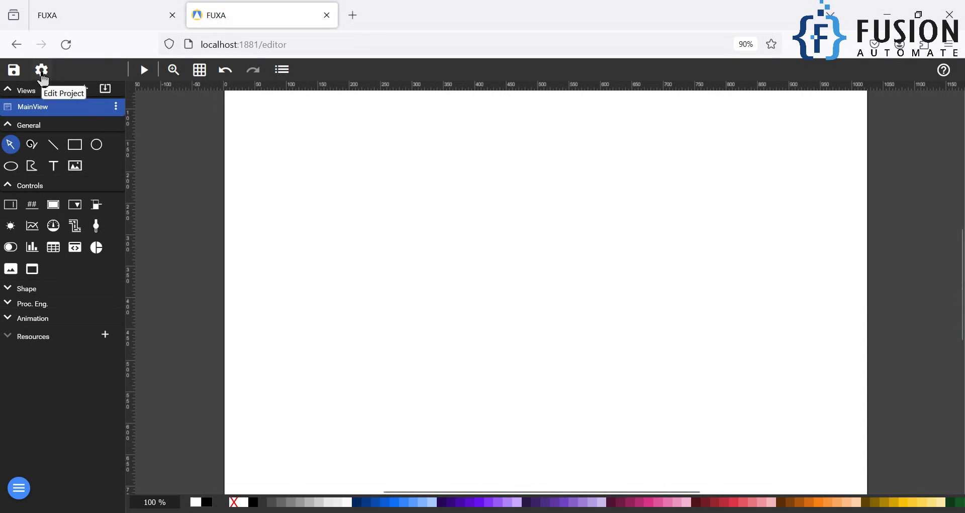
left_click(42, 71)
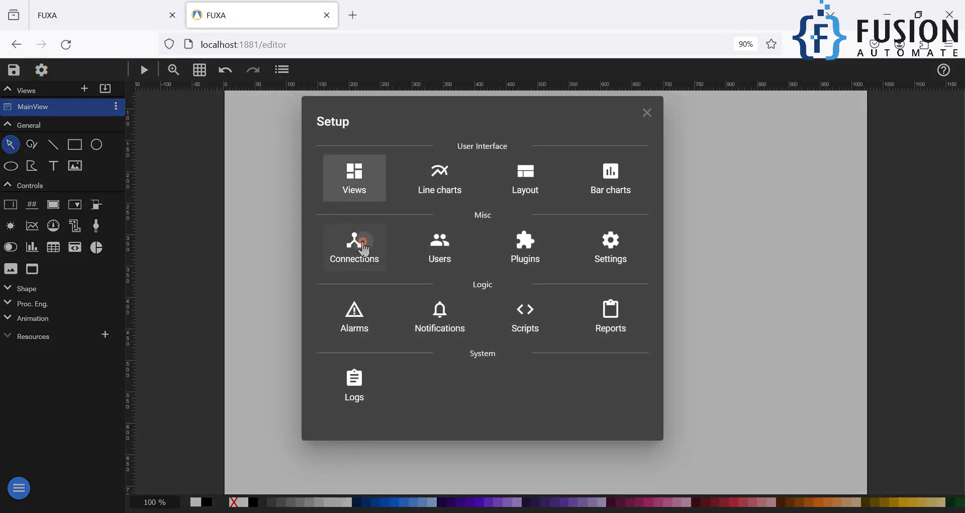
left_click(364, 248)
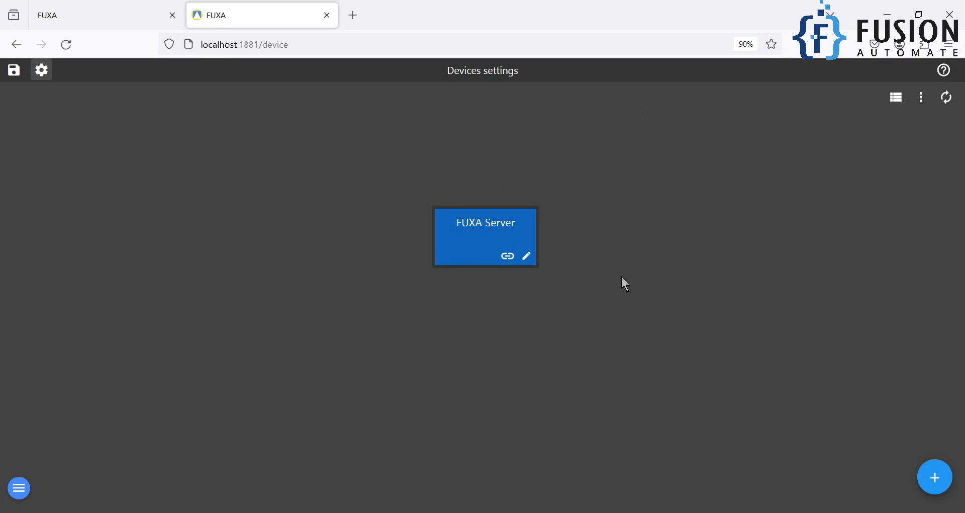
- Add a new device to the FUXA server and name it OPCUA-Device
left_click(940, 485)
left_click(421, 151)
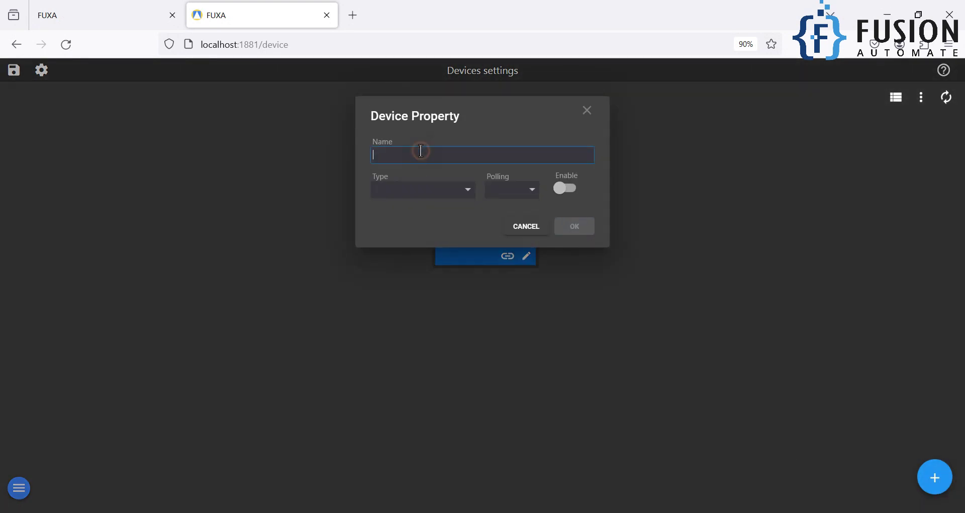
type("OPCUA-De")
type("vcie")
key("BackSpace")
key("BackSpace")
key("BackSpace")
type("ice")
- Set the new device's type to OPCUA with a polling interval of 1 sec and enable it
left_click(442, 191)
left_click(437, 197)
left_click(513, 192)
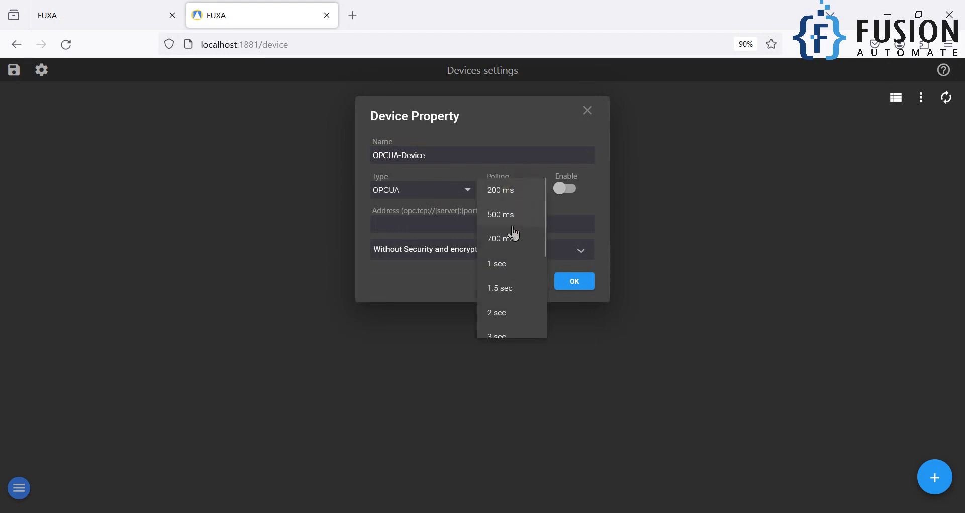
left_click(513, 272)
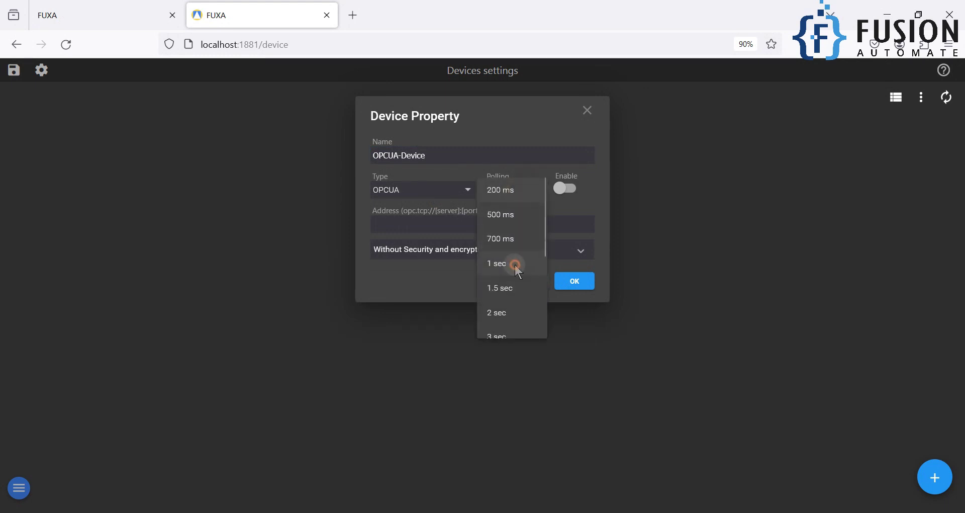
left_click(572, 194)
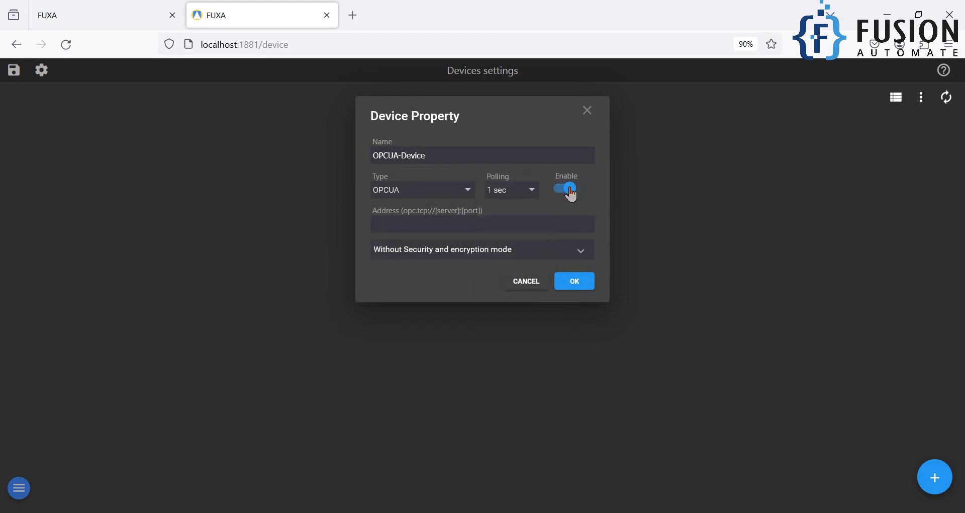
- Copy the UA TCP connection address from the Prosys simulation server into the device's address in FUXA: opc.tcp://Parrot:4840/OPCUA/SimulationServer
left_click(516, 227)
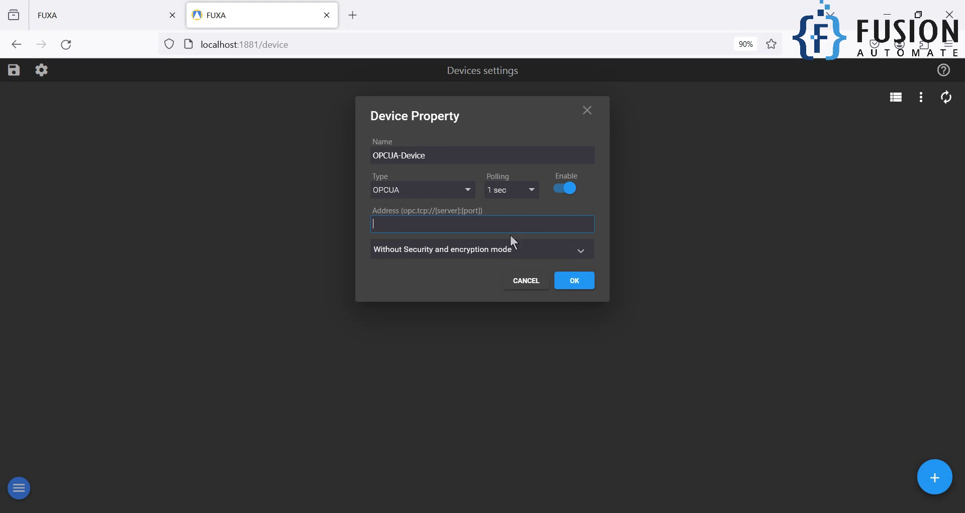
left_click(341, 511)
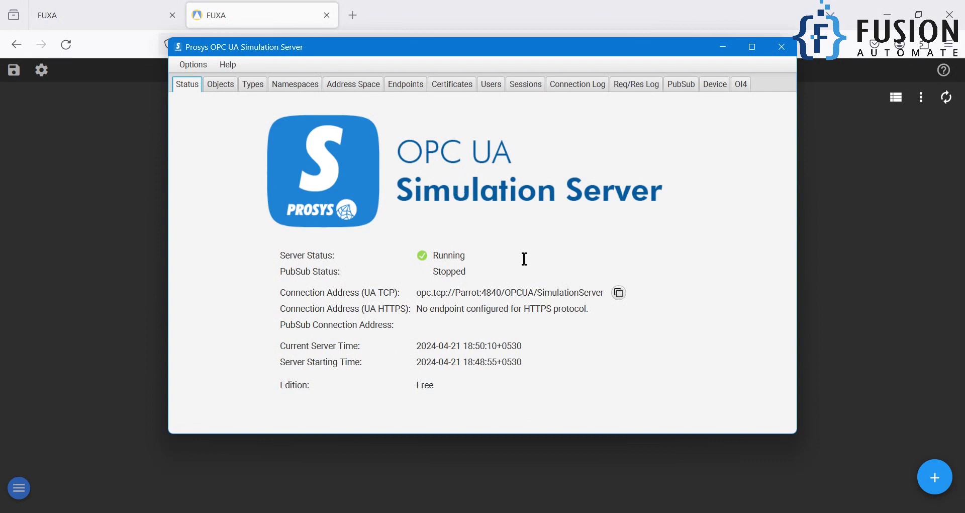
left_click(619, 292)
left_click(722, 47)
key("ctrl+v")
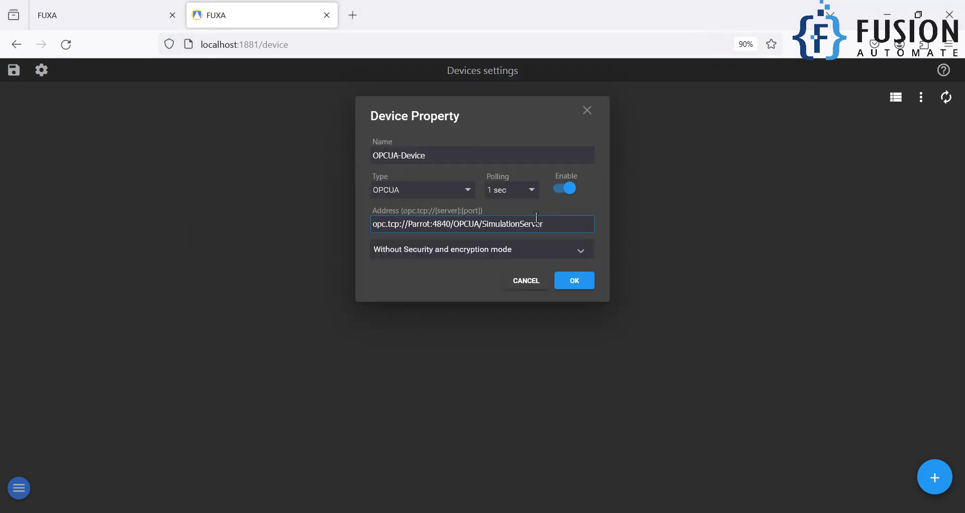
- Set the device's security and encryption mode to None - None, leaving the username and password empty
left_click(552, 248)
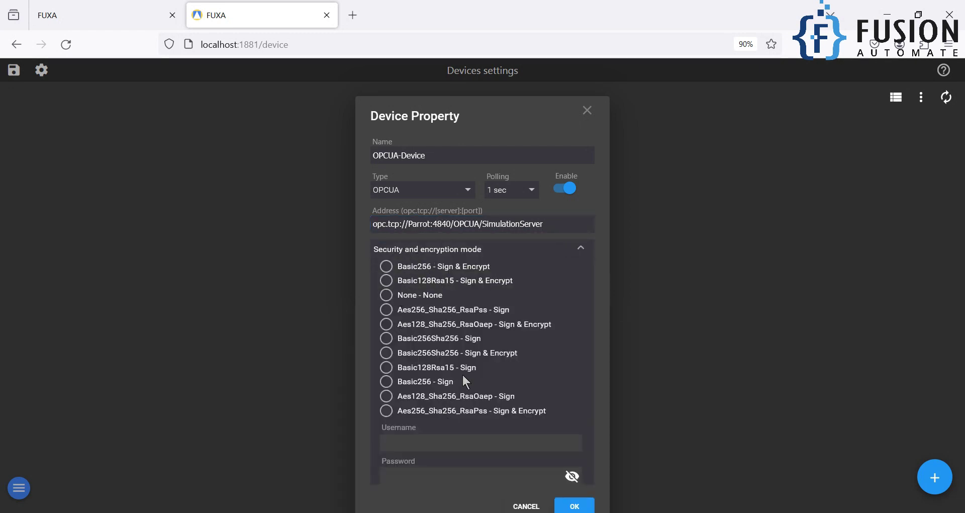
left_click(477, 444)
left_click(460, 477)
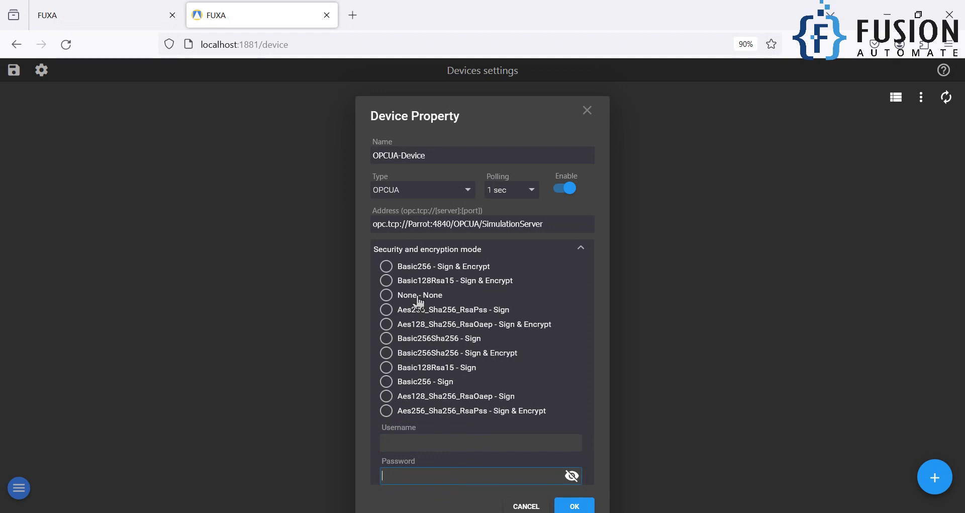
left_click(405, 297)
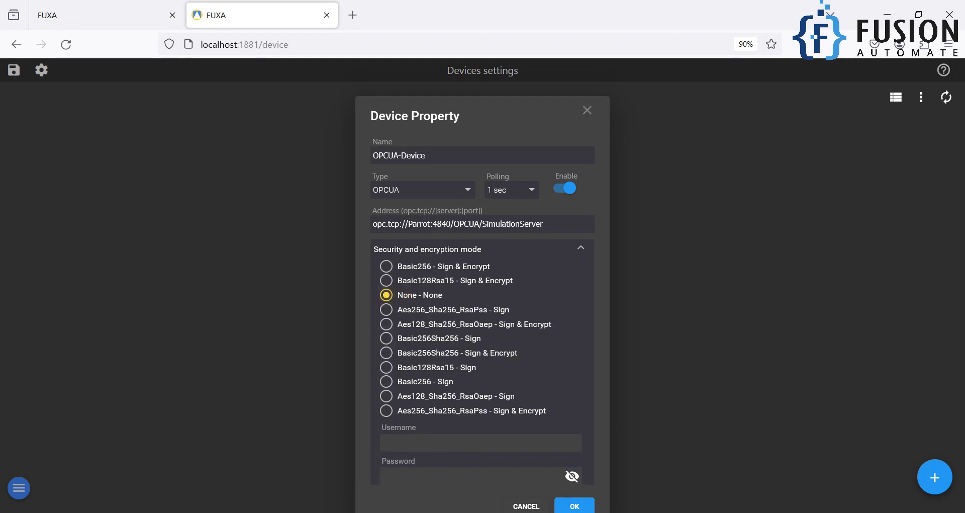
- Open the Prosys simulation server's Connection Log and place its window side by side with the FUXA browser window
key("alt+Tab")
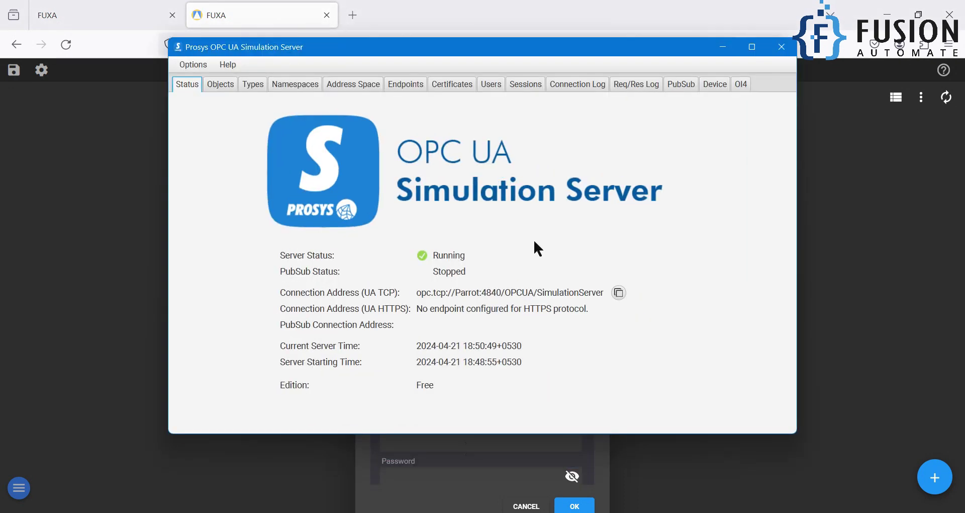
left_click(567, 83)
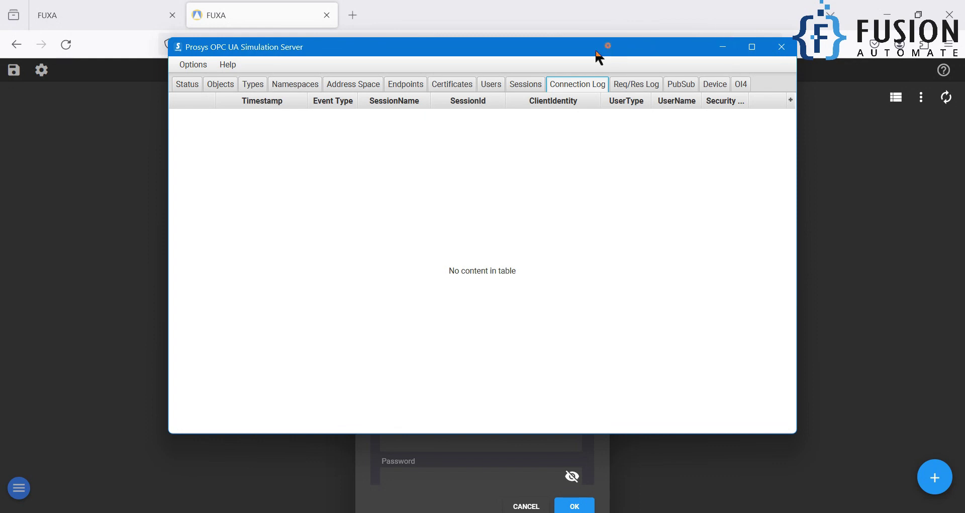
left_click_drag(610, 47, 2, 202)
left_click(786, 230)
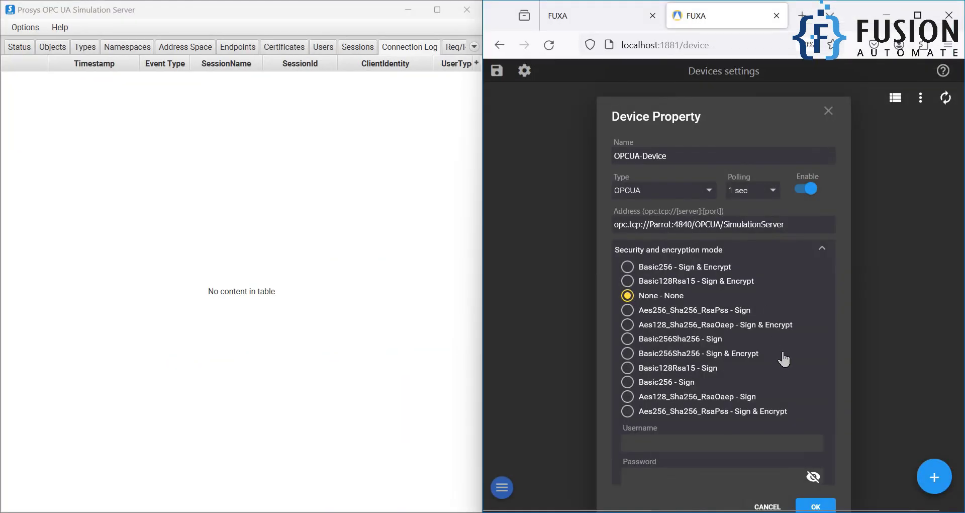
- Confirm the configured OPCUA-Device to test its connection, and remove the device again
left_click(825, 503)
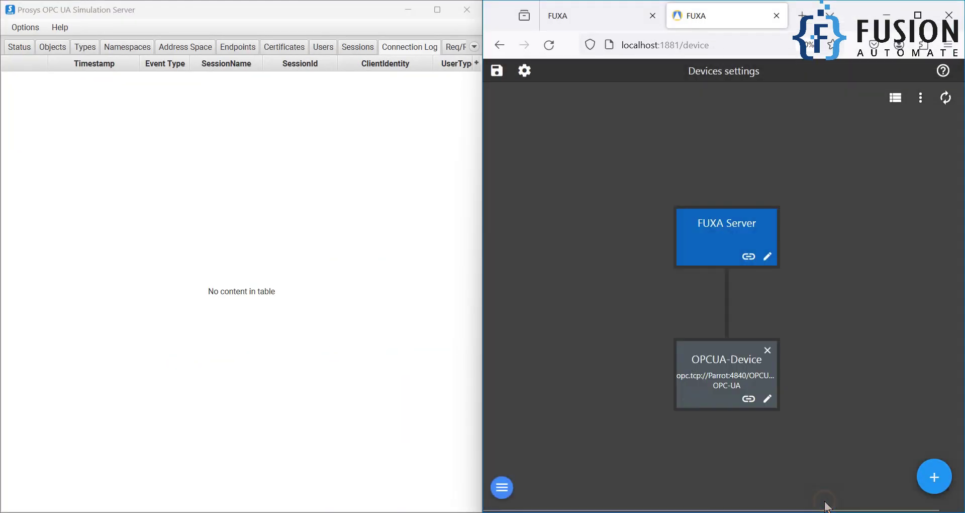
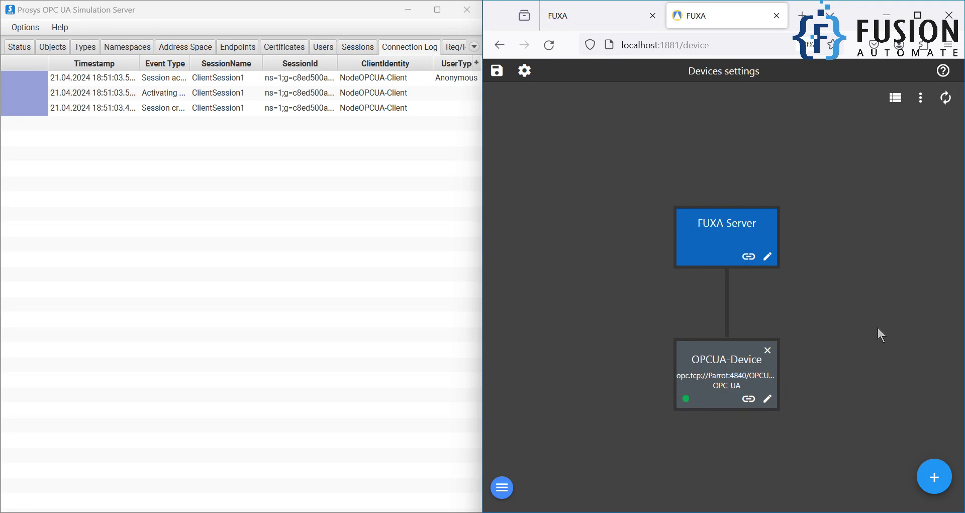
left_click(770, 354)
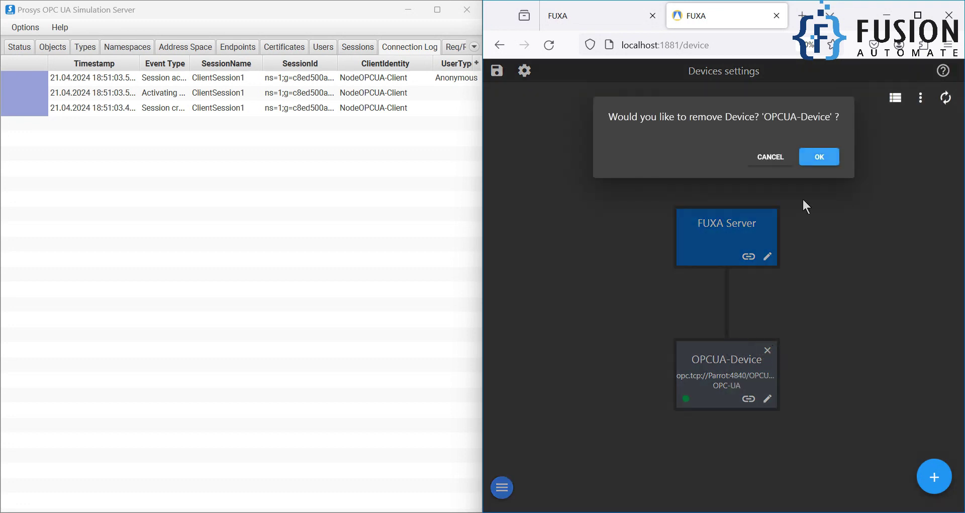
left_click(820, 157)
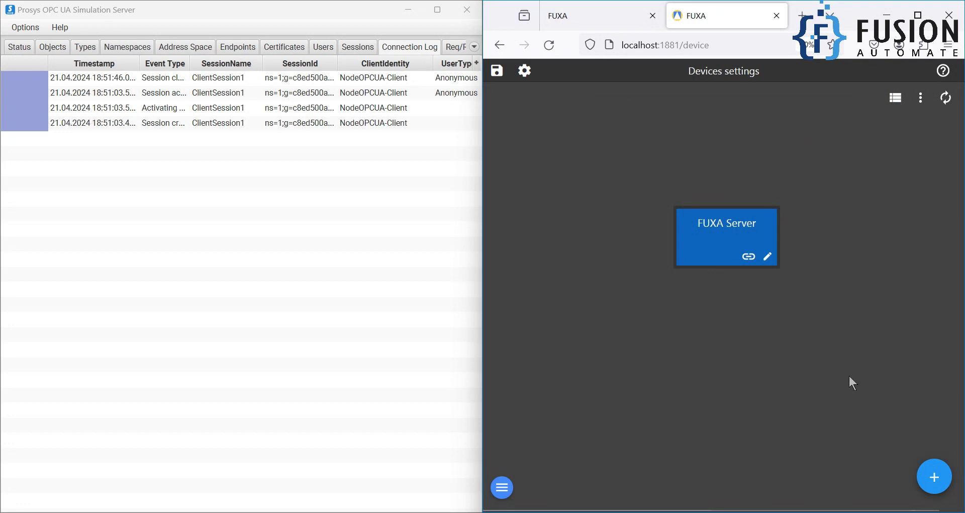
- Add a new device named OPCUA-Device with type OPCUA and a polling interval of 1 sec
left_click(936, 486)
left_click(708, 157)
type("OPC")
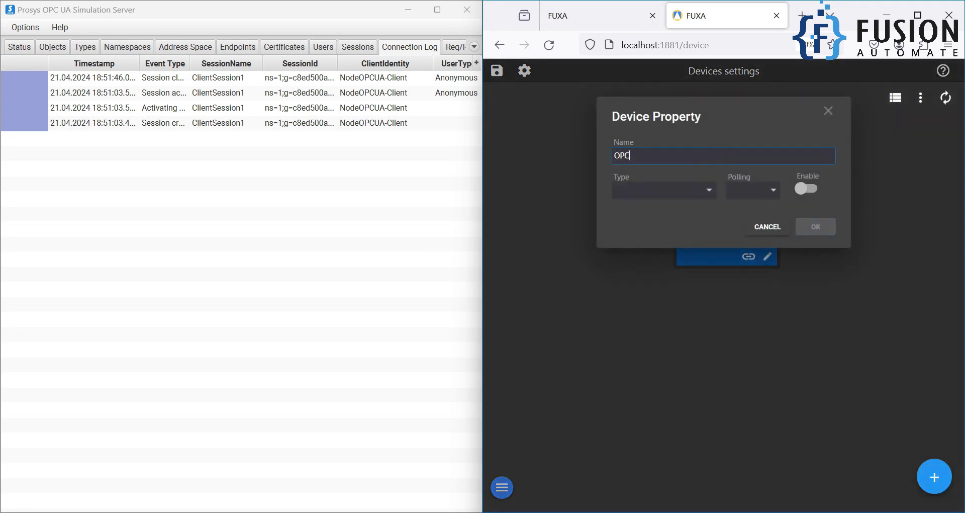
type("UA-Device")
left_click(693, 194)
left_click(648, 190)
left_click(770, 190)
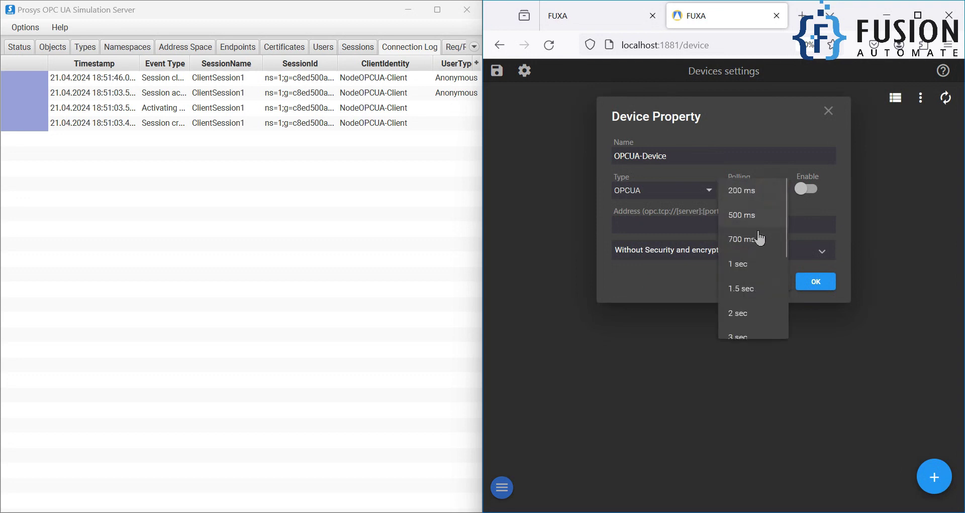
left_click(747, 263)
- Enter the address opc.tcp://Parrot:4840/OPCUA/SimulationServer, enable the device, and create it with None - None security
left_click(724, 224)
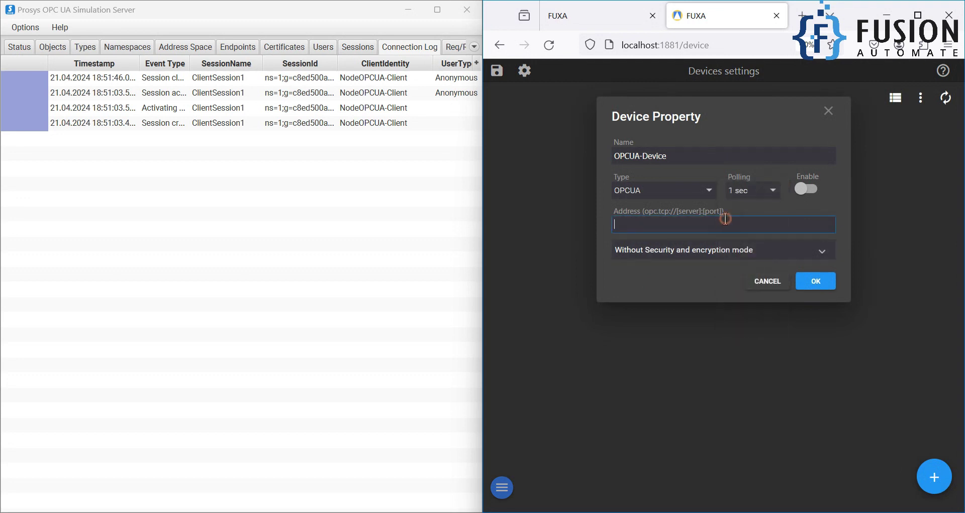
type("opc.tcp://Parrot:4840/OPCUA/SimulationServer")
left_click(806, 189)
left_click(761, 256)
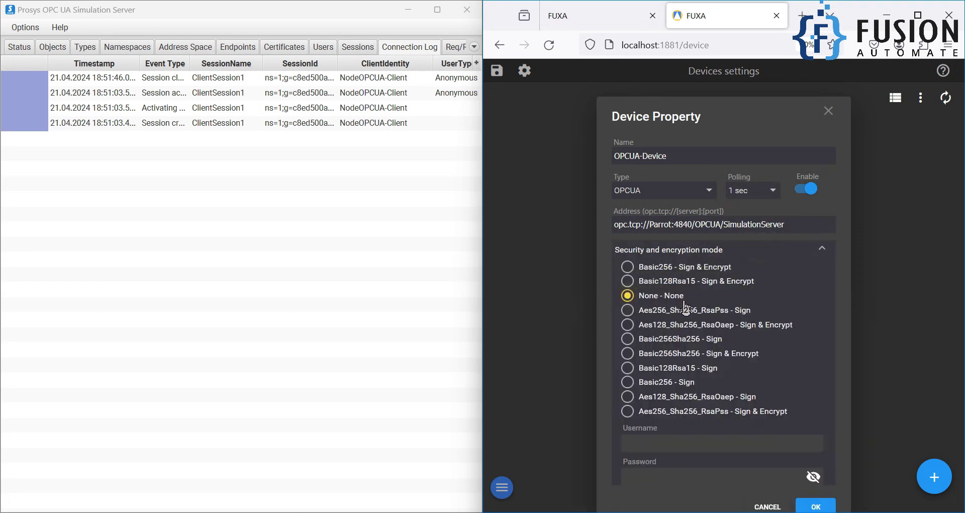
left_click(815, 507)
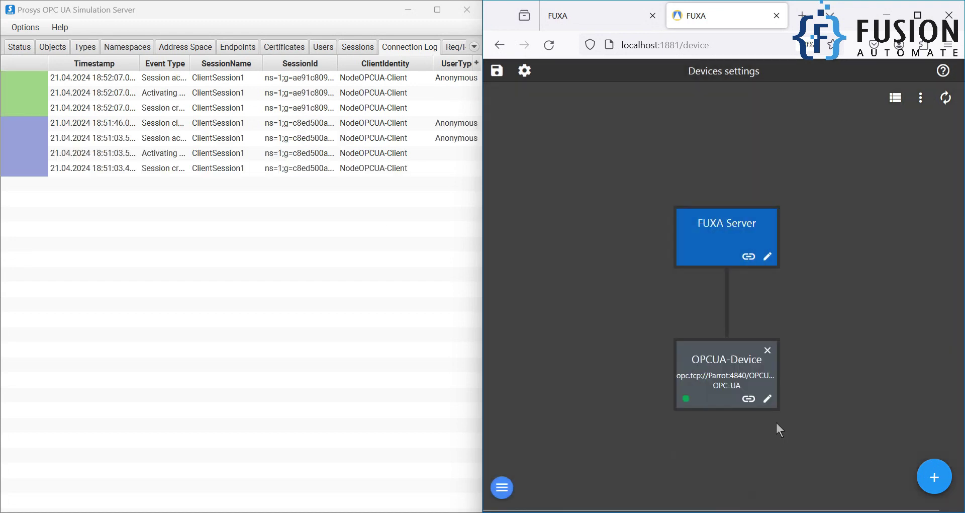
- Examine the newest client session entries in the Prosys simulation server's Connection Log
left_click(31, 95)
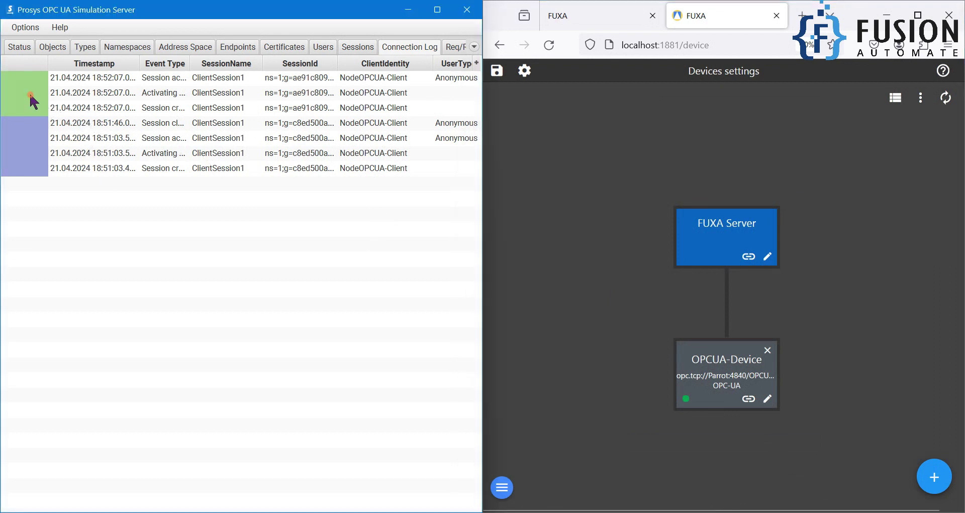
left_click(231, 82)
left_click(246, 109)
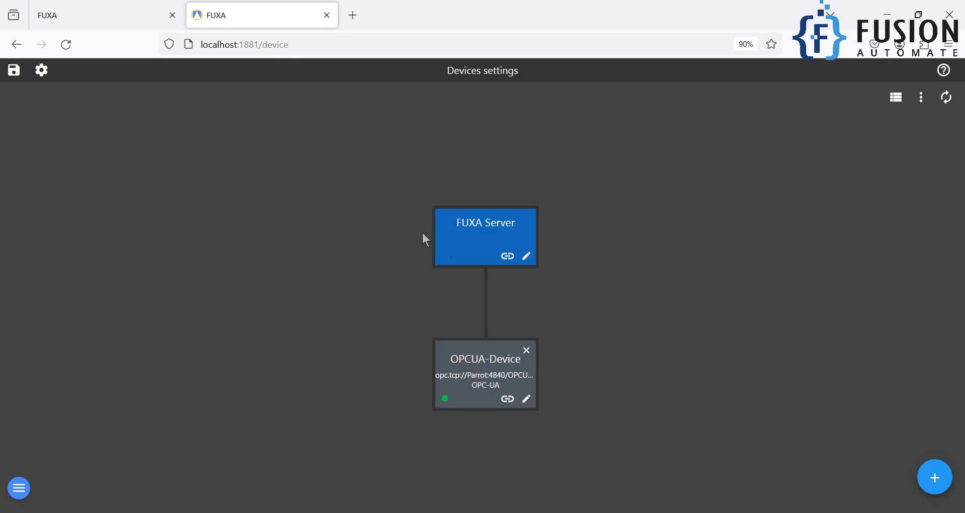
- Save the FUXA project with the new OPCUA device connection
left_click(15, 72)
left_click(40, 113)
- Return to the FUXA course page, and minimize the browser and the Prosys simulation server windows
left_click(77, 14)
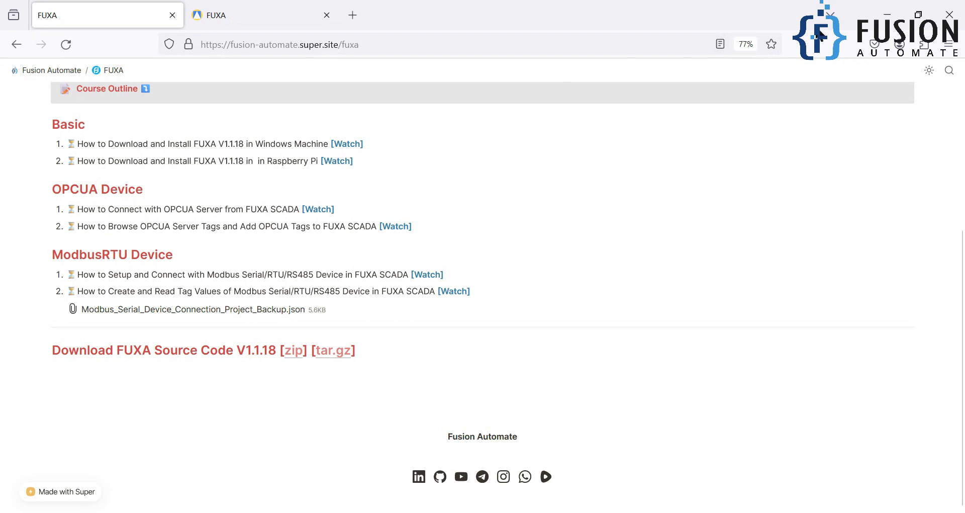
left_click(888, 14)
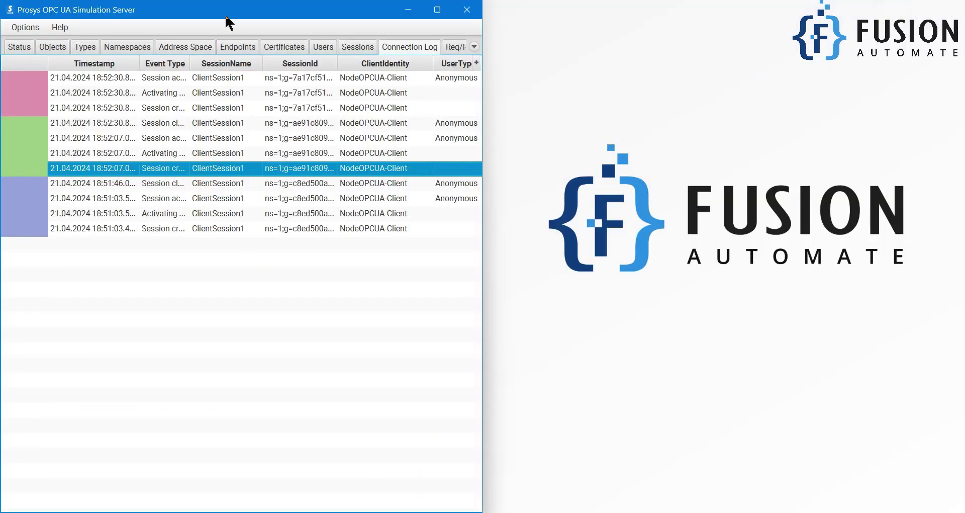
left_click(410, 12)
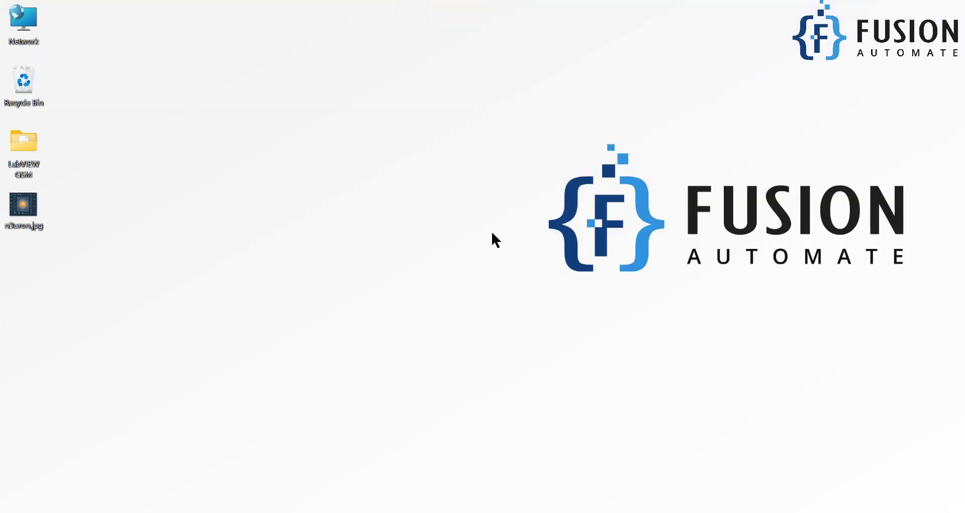